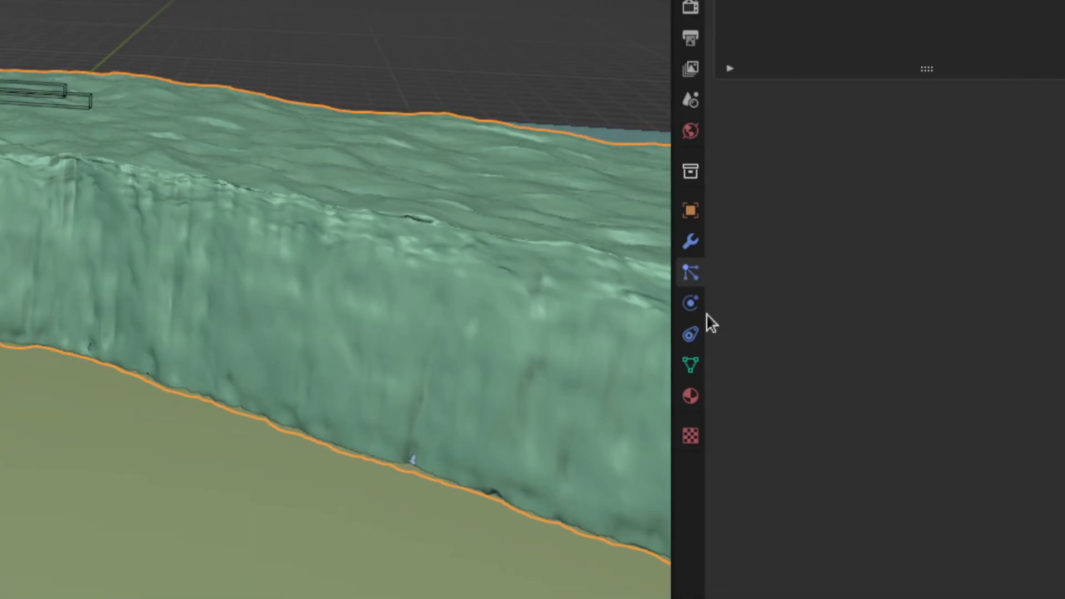
Enable Fluid physics on the cliff with Type set to Effector for collision
left_click(690, 308)
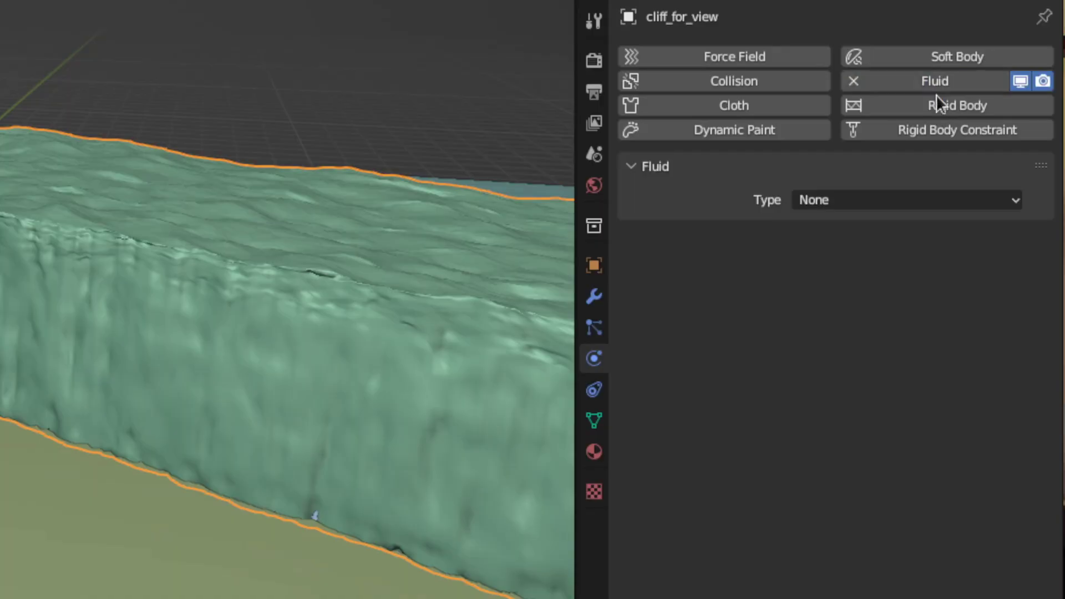
left_click(936, 200)
left_click(891, 298)
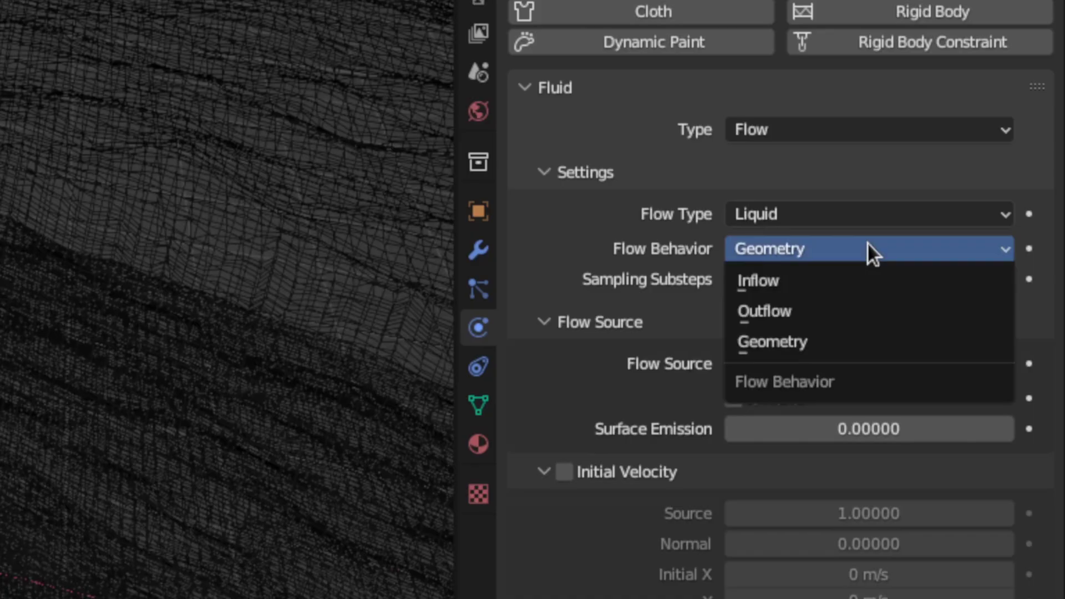
Set the water source's flow behavior to Inflow and move its origin to geometry
left_click(846, 280)
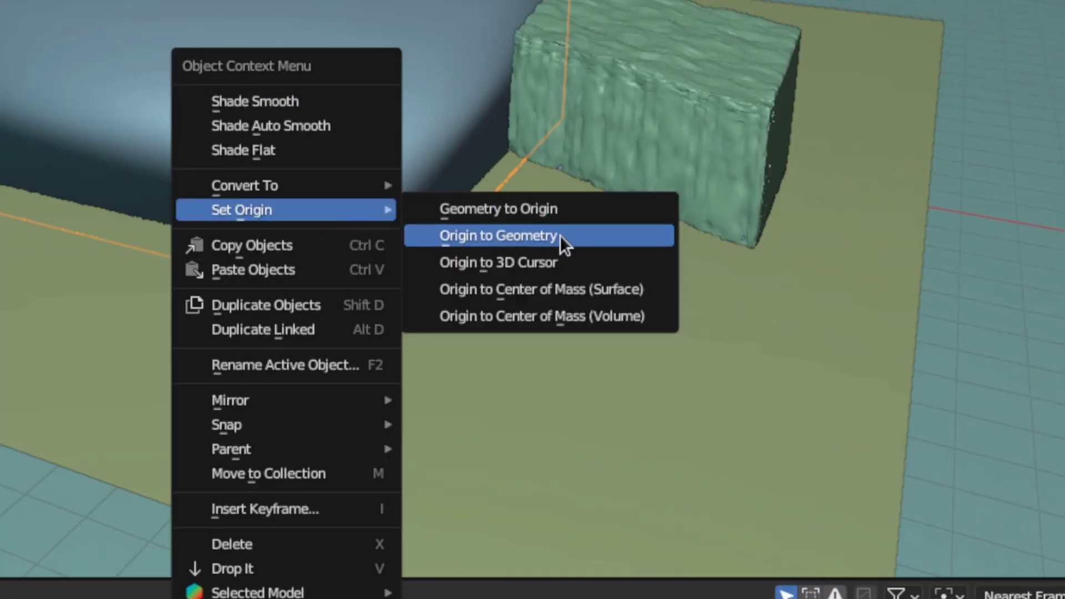
left_click(560, 236)
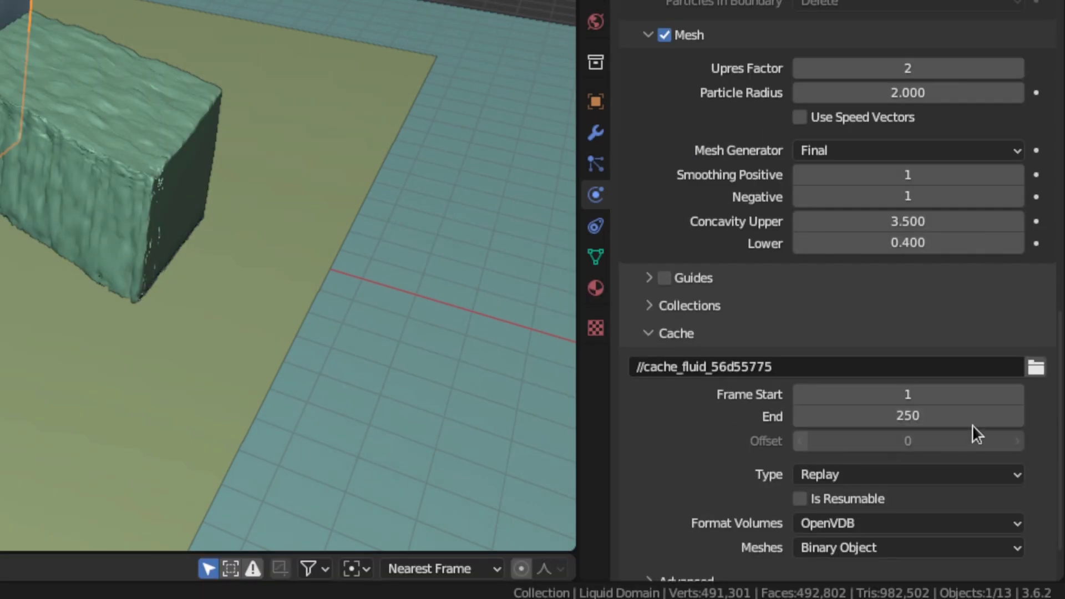
scroll(849, 541, "down", 2)
Bake the liquid domain with cache type All, then return the cache type to Modular
left_click(891, 403)
left_click(826, 478)
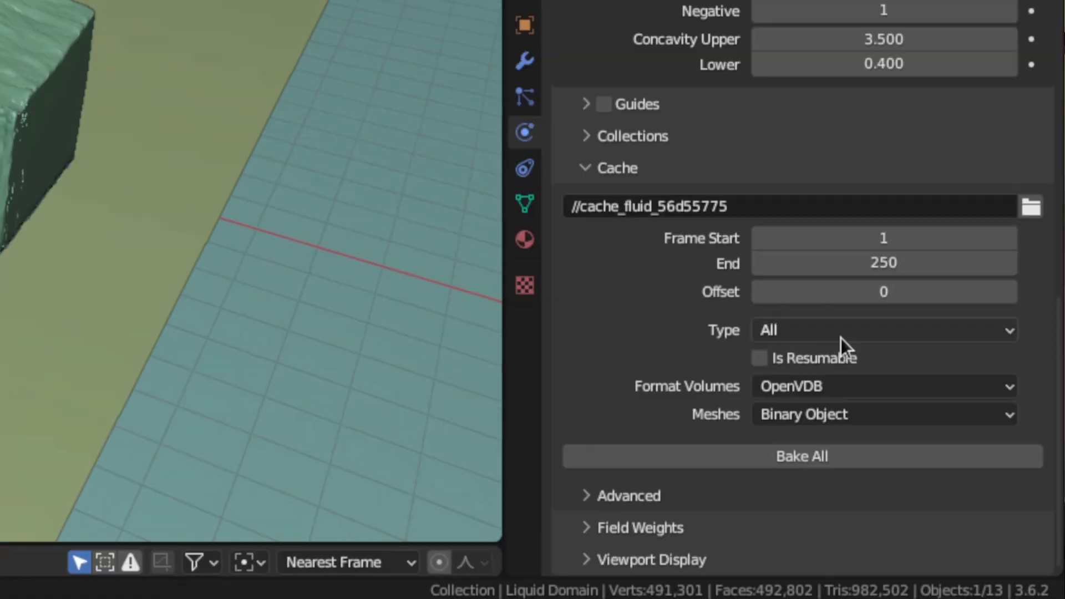
left_click(842, 339)
left_click(837, 369)
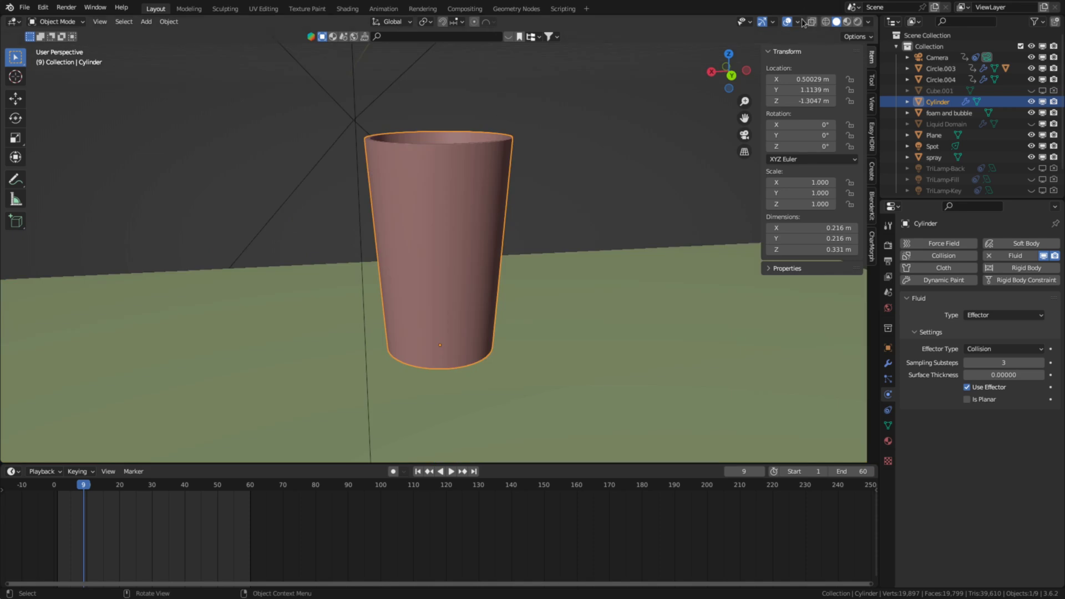
Inspect the cup in edit mode to recalculate normals before giving the effector 0.5 thickness
left_click(813, 22)
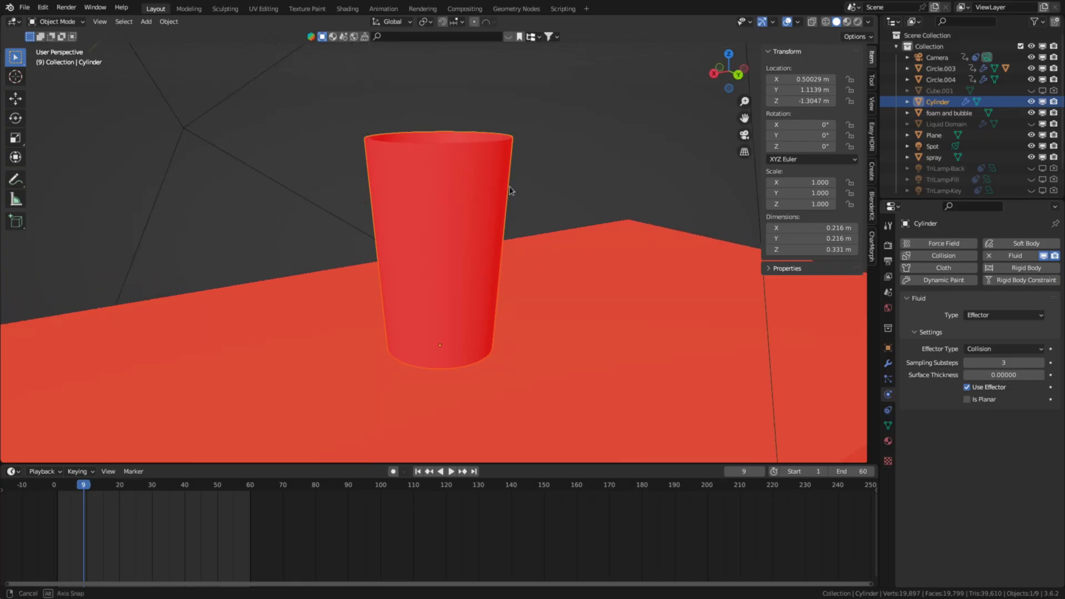
mouse_move(574, 174)
middle_mouse_down()
mouse_move(584, 183)
mouse_move(434, 285)
middle_mouse_up()
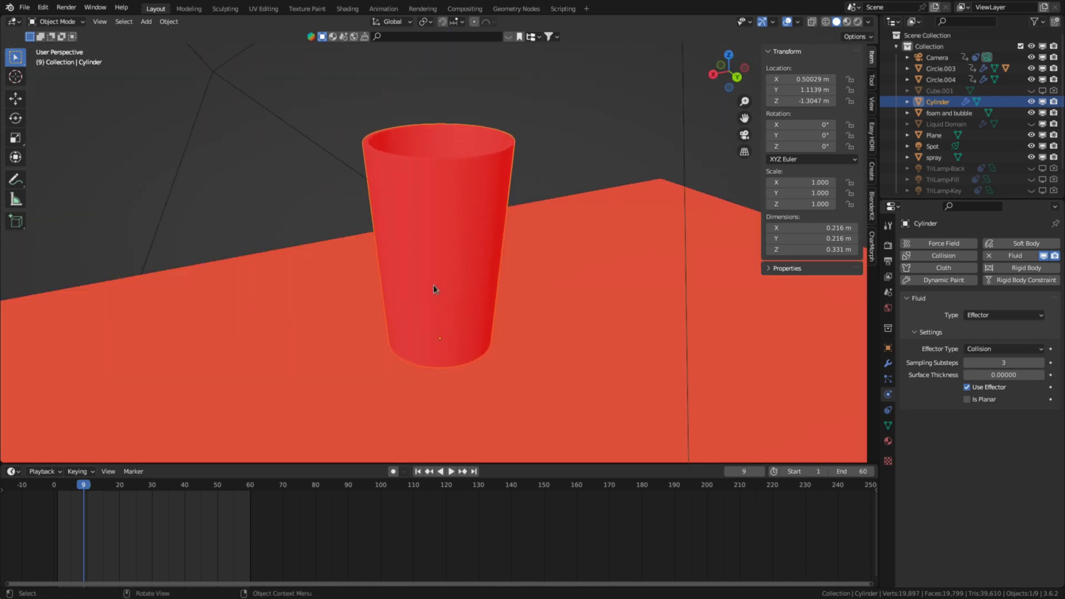
key("Tab")
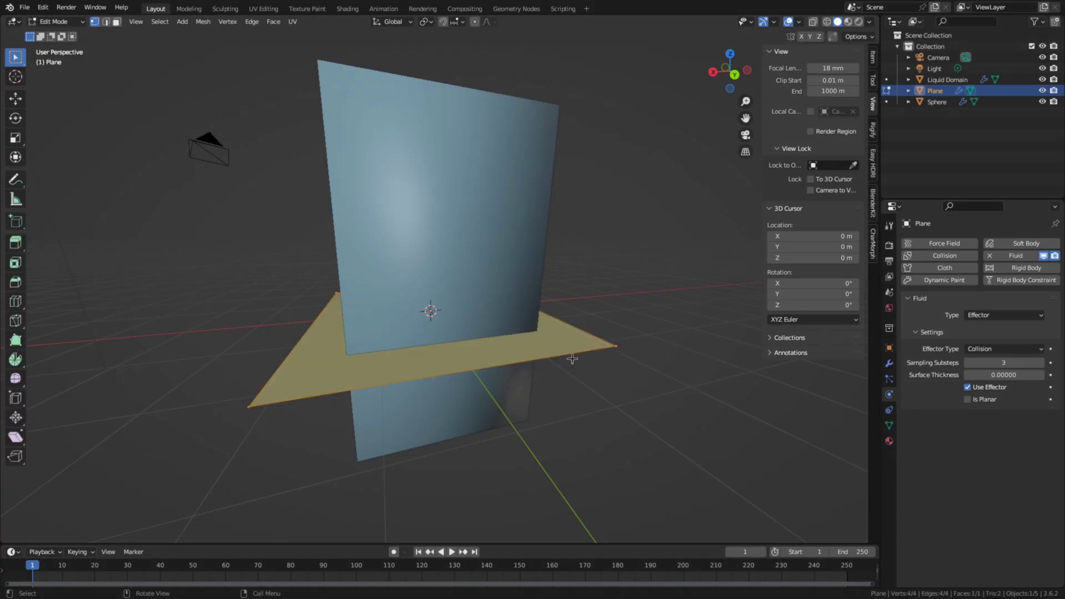
middle_click_drag(573, 339, 574, 323)
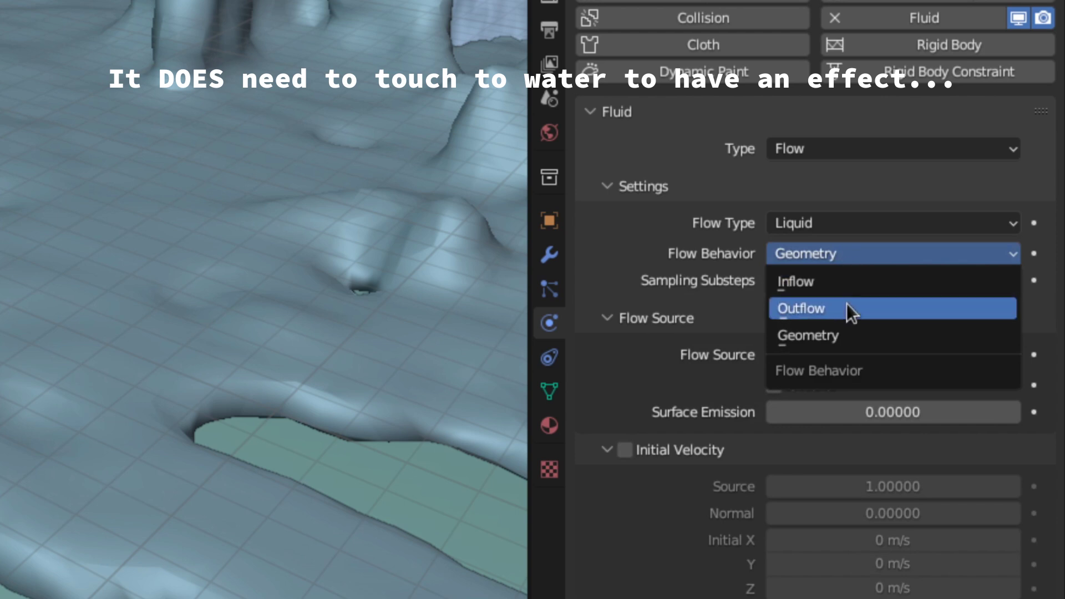
Set the cube's flow behavior to Outflow and drag its Use Flow keyframe to frame 141
left_click(847, 310)
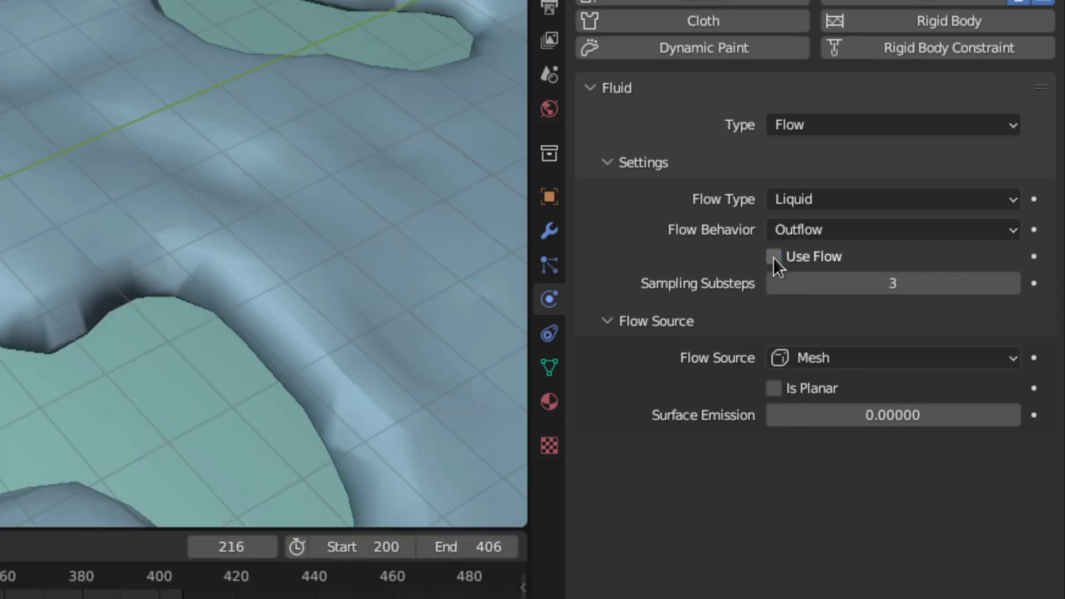
left_click(773, 257)
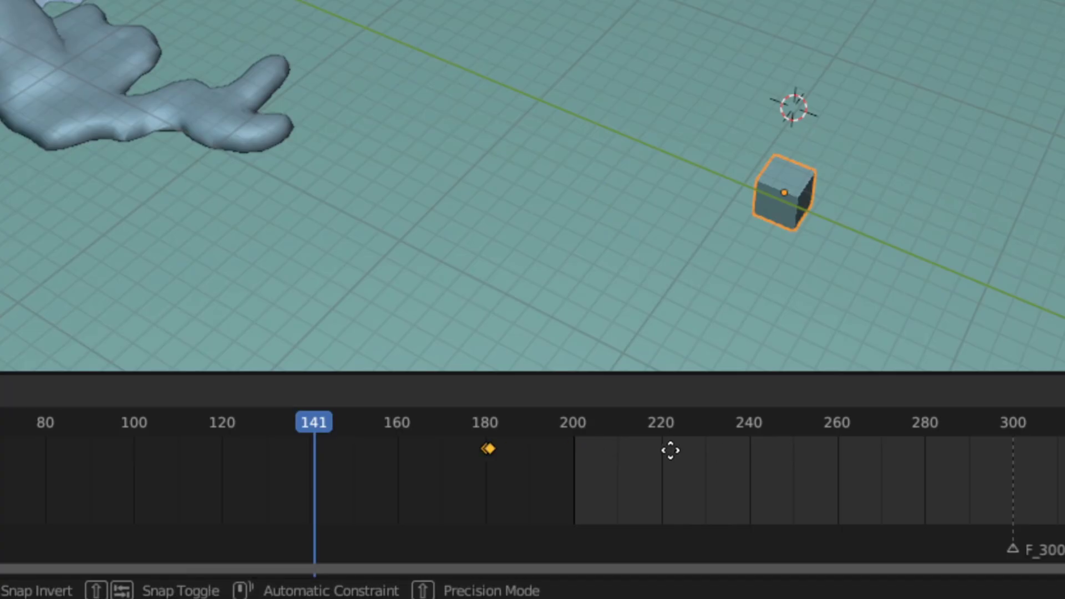
middle_click_drag(566, 533, 506, 533)
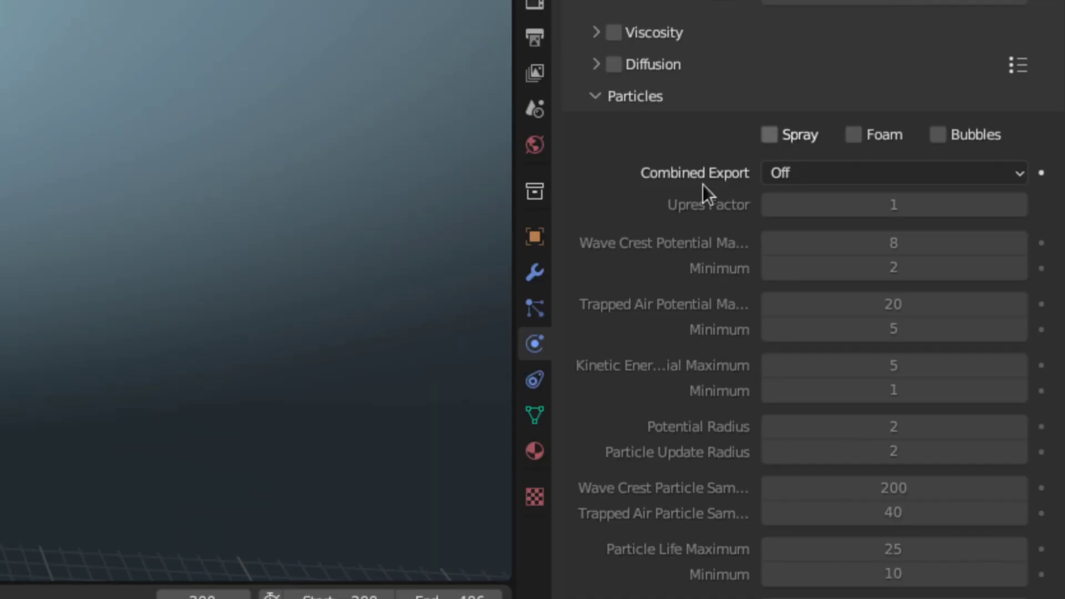
Tick Spray, Foam and Bubbles in the domain's Particles panel and reveal the Mesh settings
left_click(769, 134)
left_click(854, 134)
left_click(939, 135)
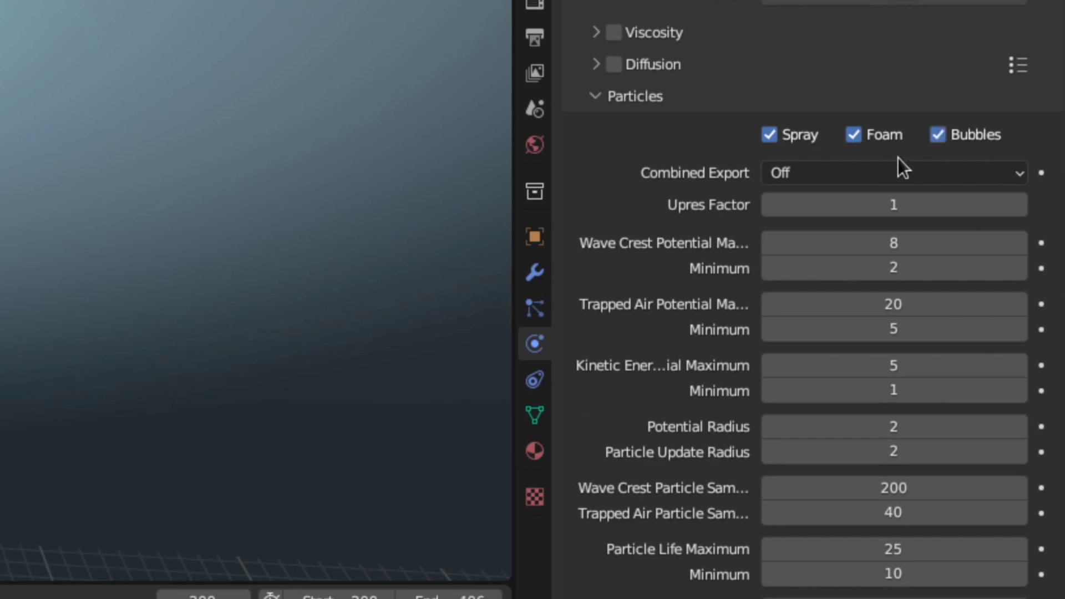
middle_click_drag(670, 235, 533, 267)
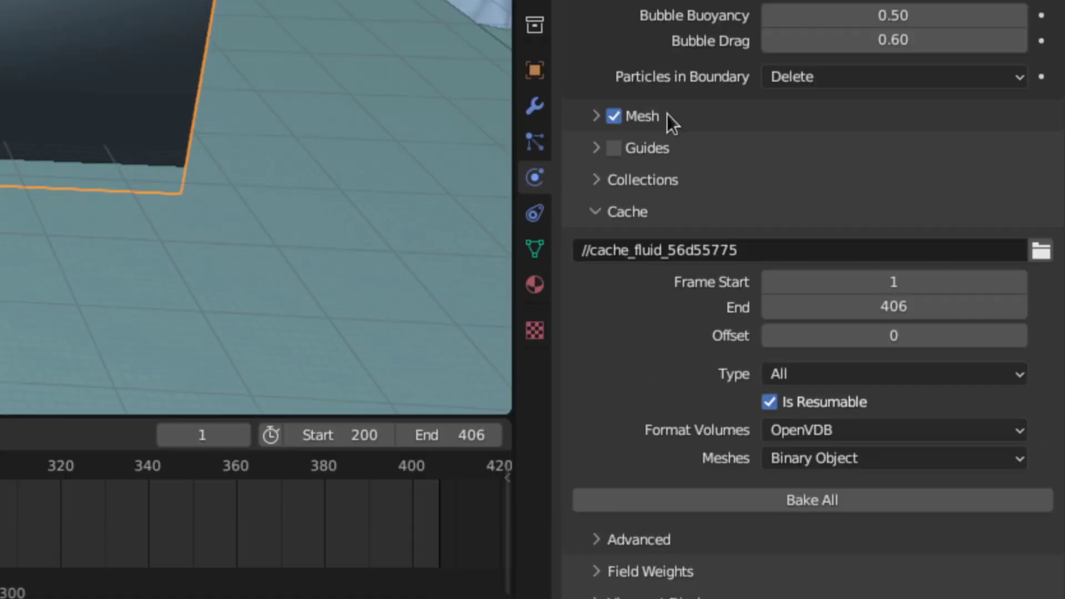
left_click(667, 114)
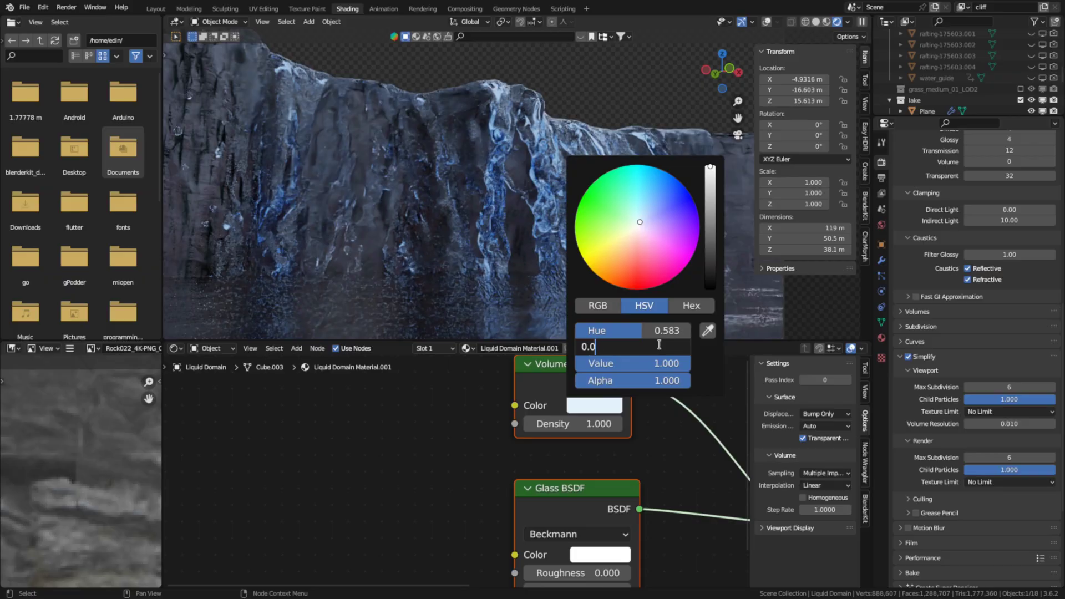
type("5")
Confirm the Volume Absorption colour saturation lowered to 0.05 for whiter water
key("Return")
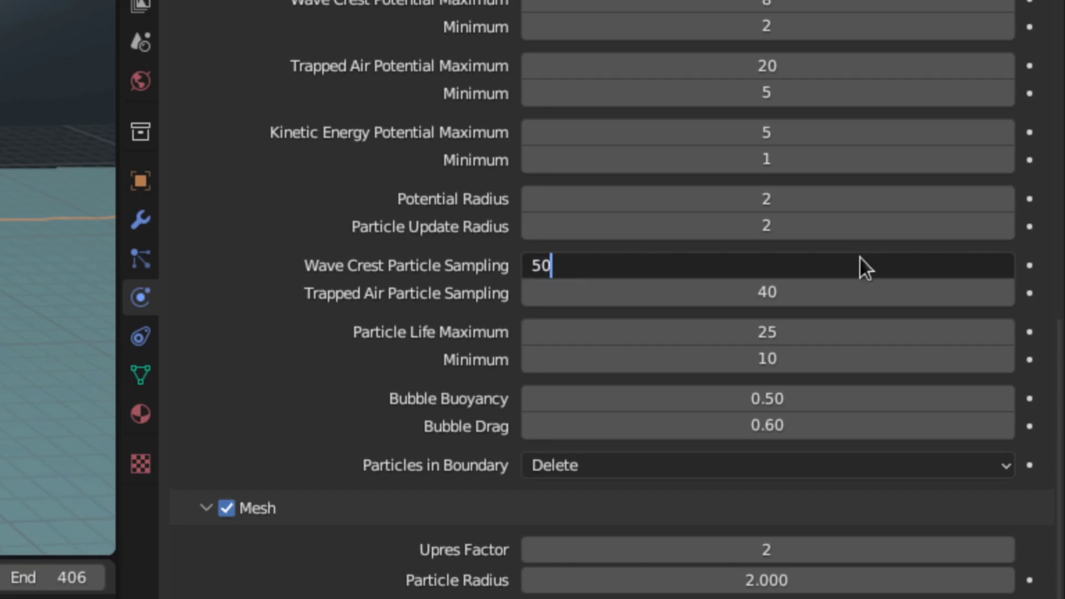
Enter particle sampling of 50 and enable the Z and Vector render passes
left_click(836, 292)
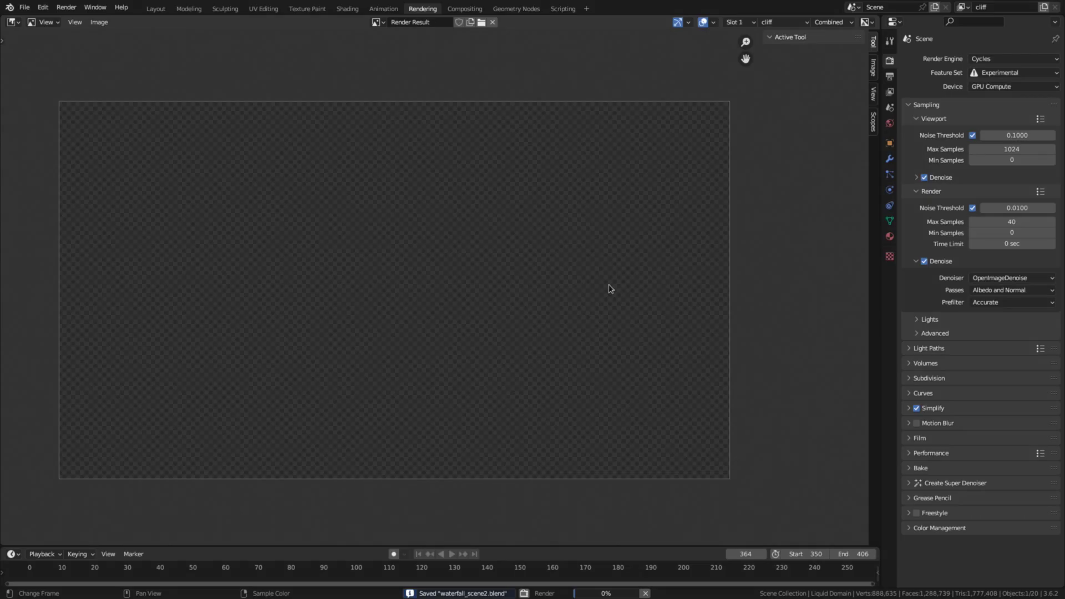
type("196")
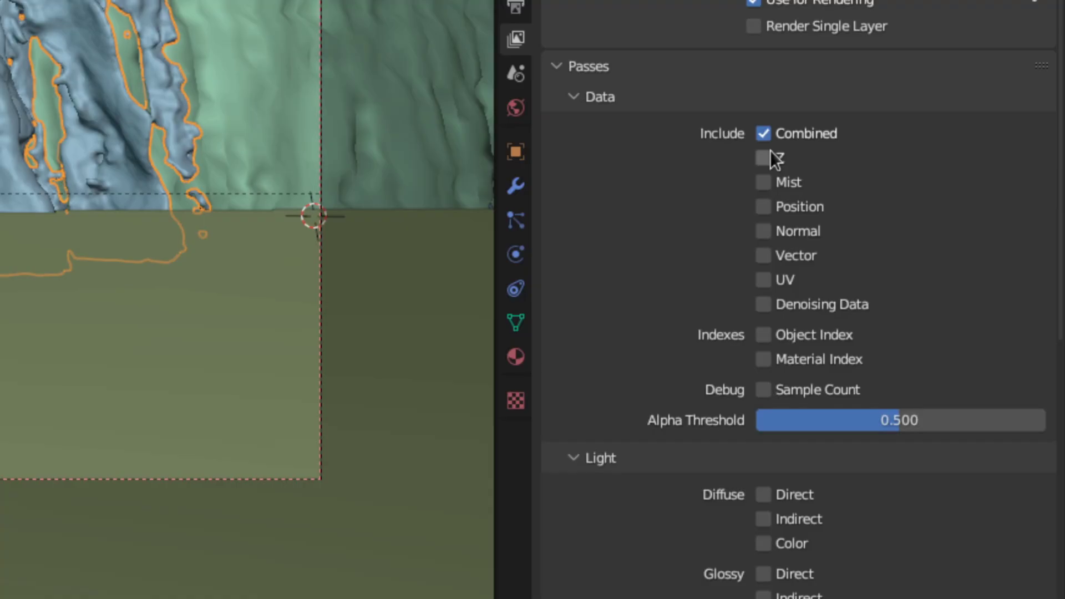
left_click(770, 157)
left_click(783, 255)
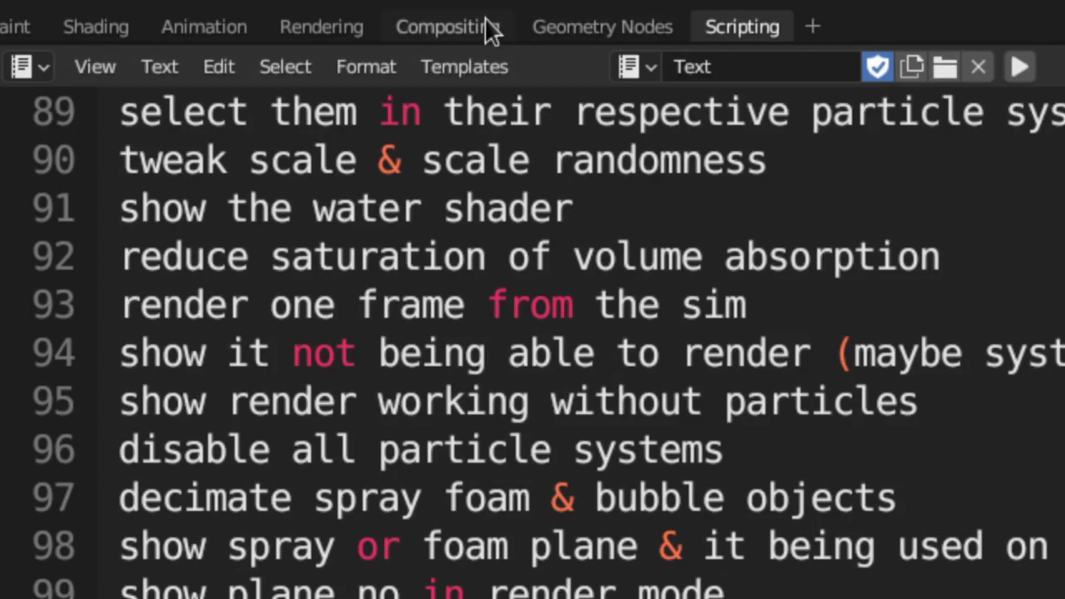
Enable compositor nodes and wire the Image, Depth and Vector passes into a Vector Blur node
left_click(448, 27)
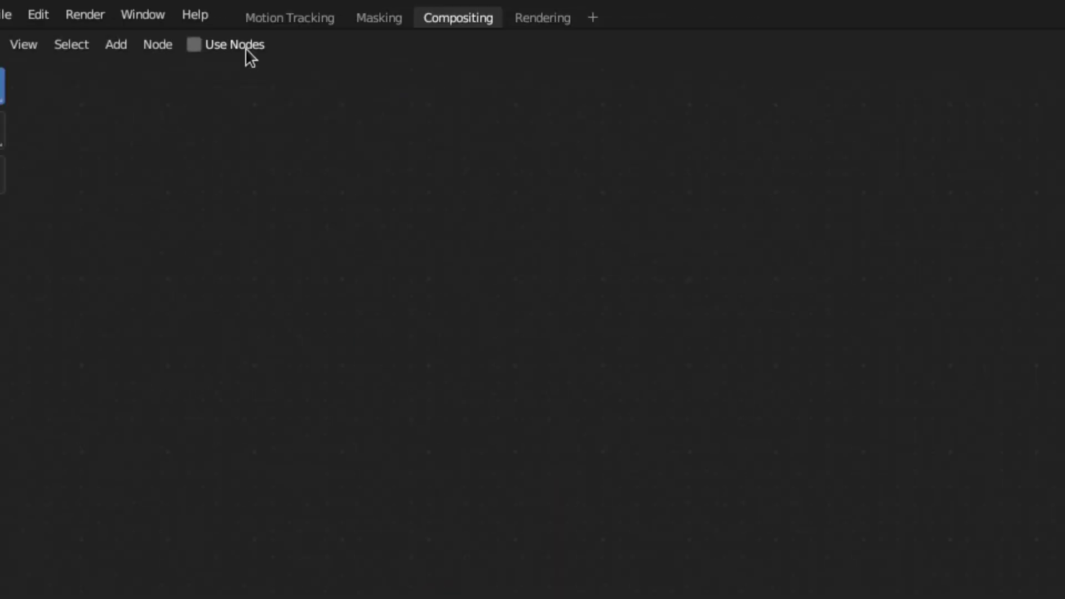
left_click(246, 40)
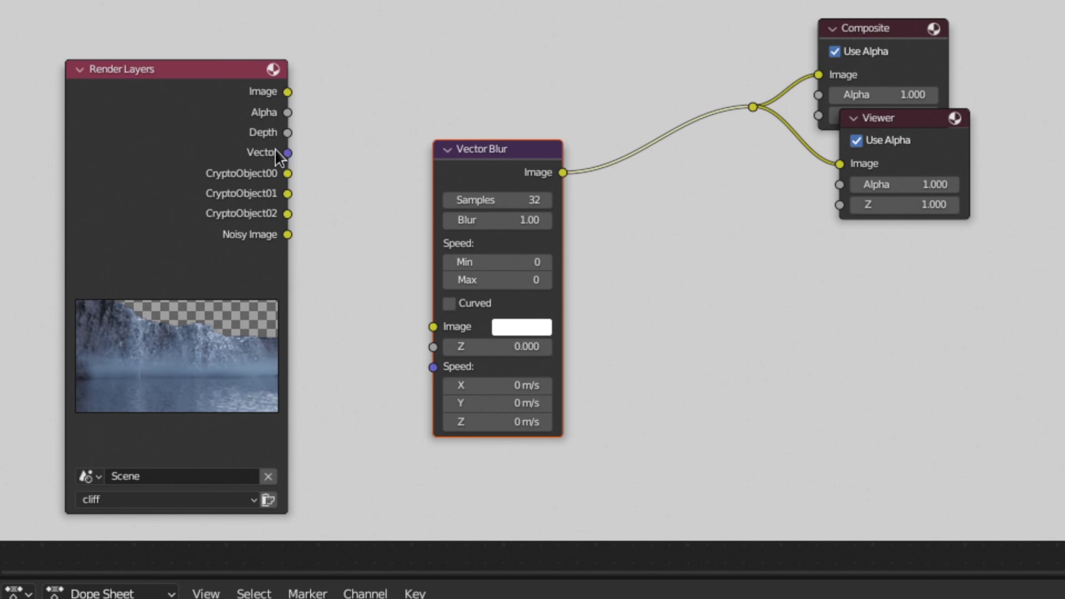
left_click_drag(287, 153, 432, 367)
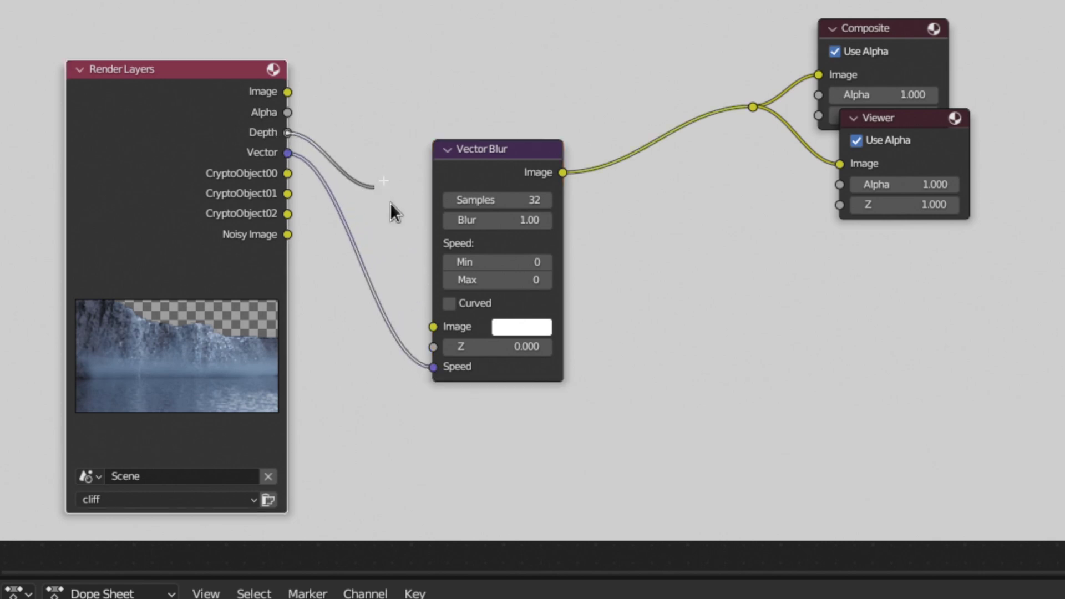
left_click_drag(287, 132, 432, 347)
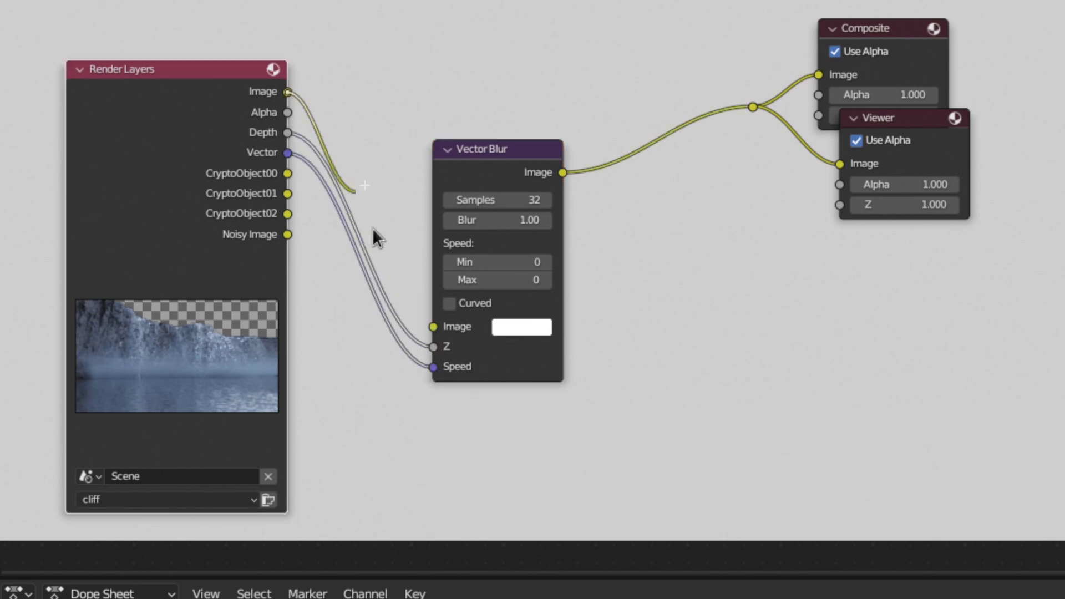
left_click_drag(288, 91, 433, 327)
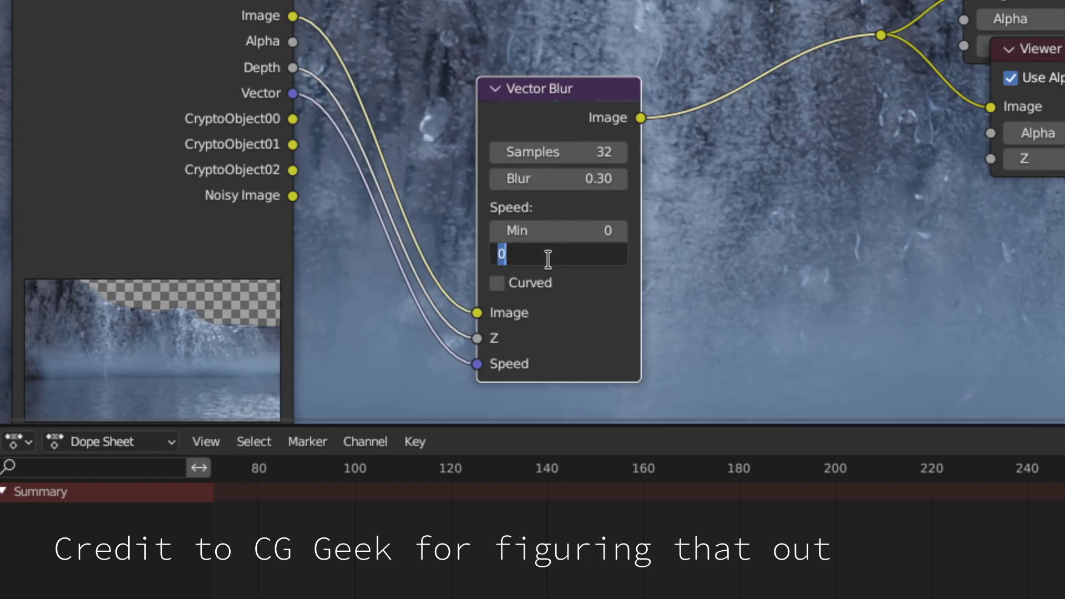
type("256")
Give the Vector Blur blur 0.30, max speed 256 and curved motion paths
key("Return")
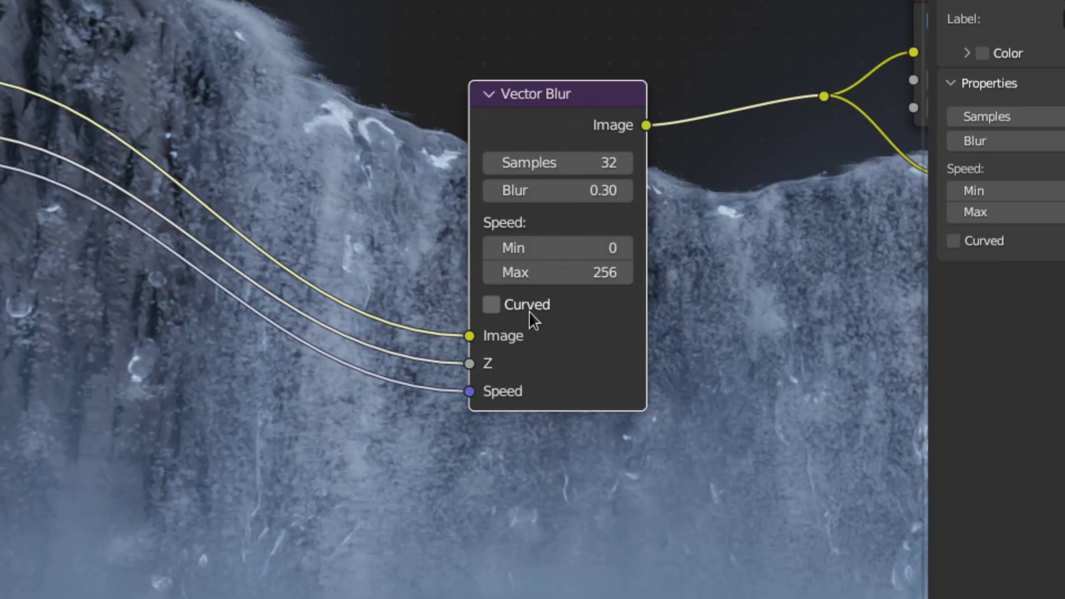
left_click(491, 305)
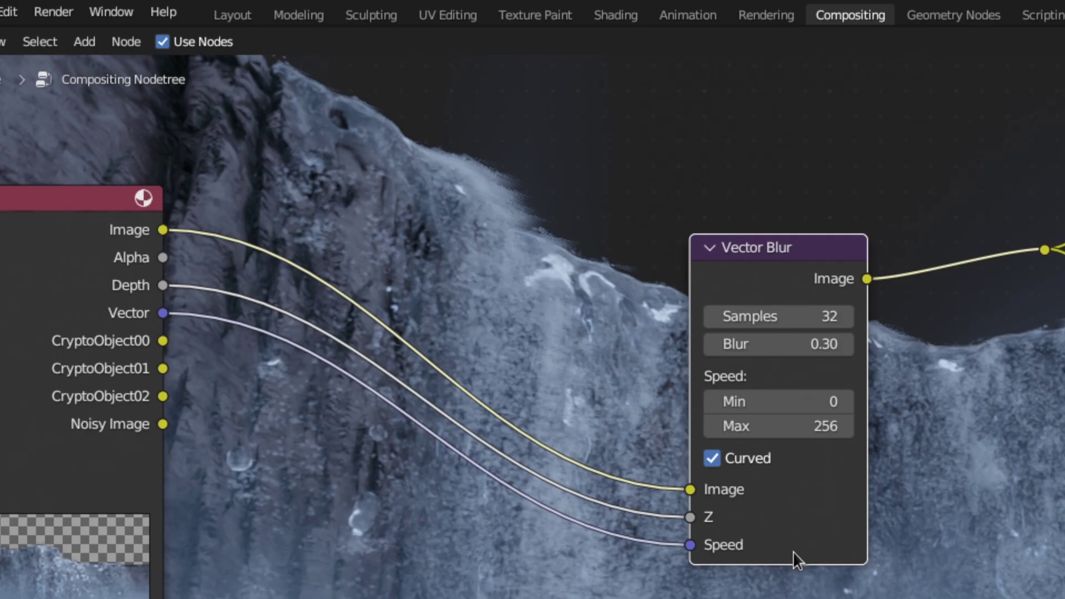